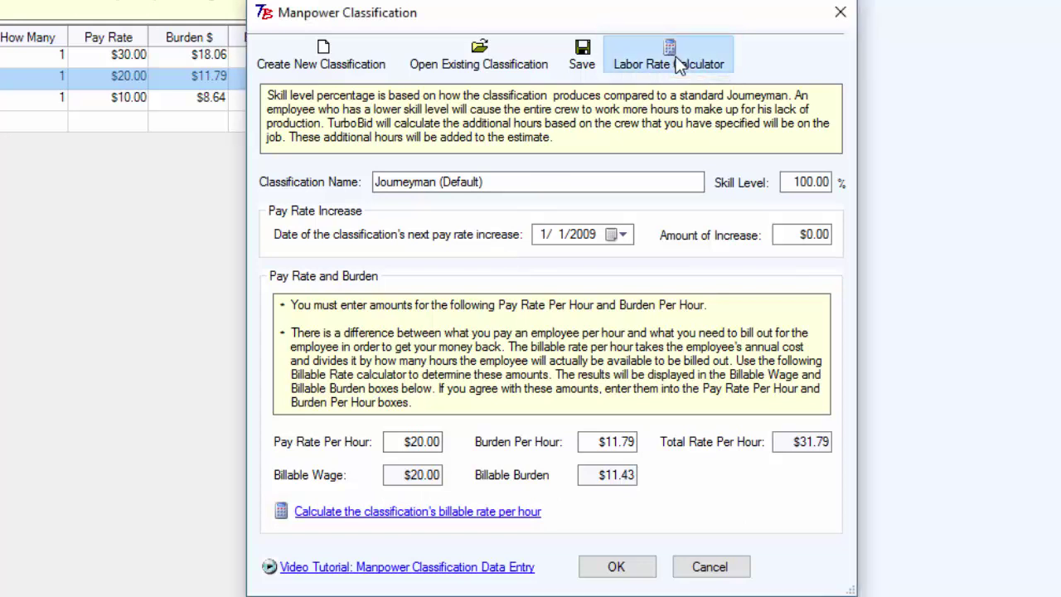
Open the Labor Rate Calculator for the Journeyman classification and check the SUTA and Worker's Comp amounts
click(678, 65)
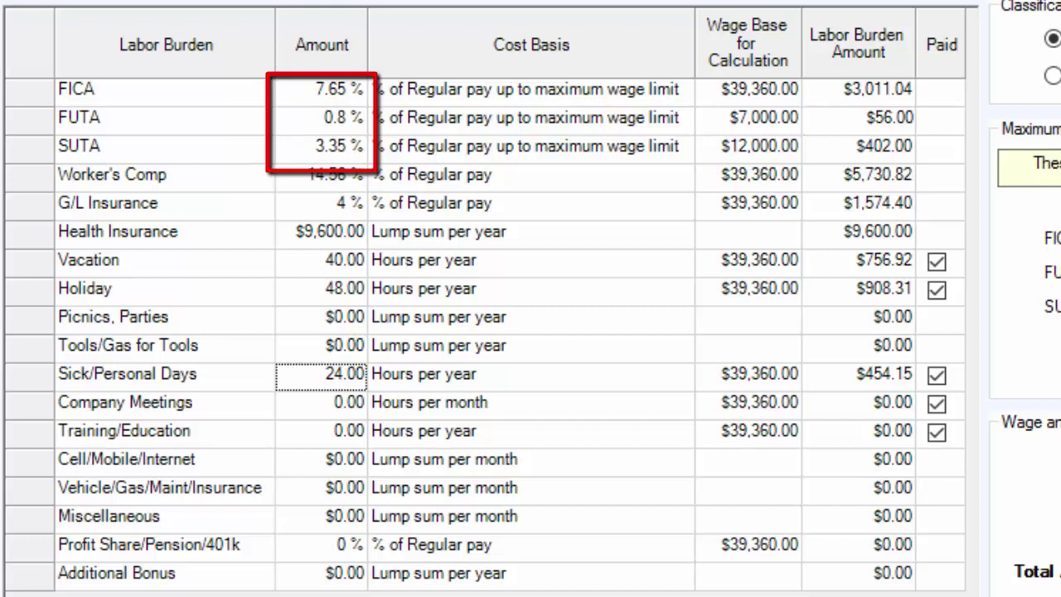
click(327, 143)
click(327, 144)
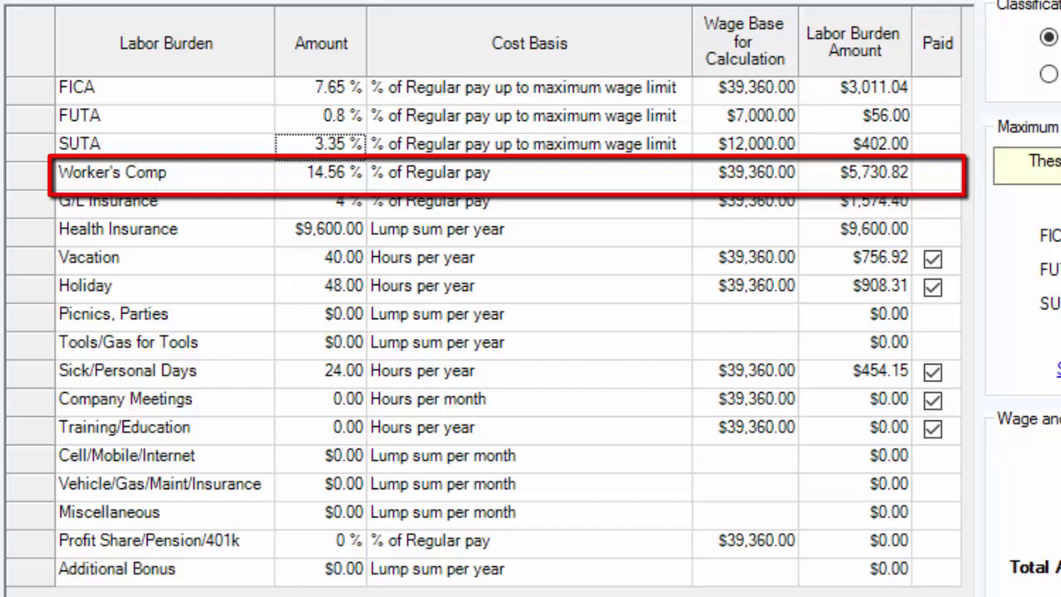
click(336, 176)
drag(352, 173, 313, 173)
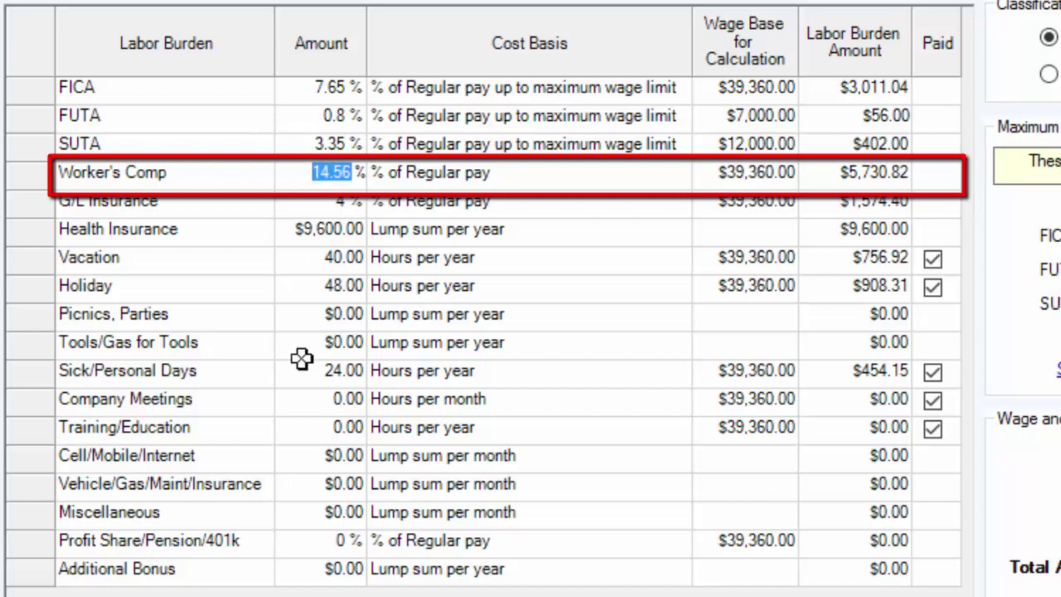
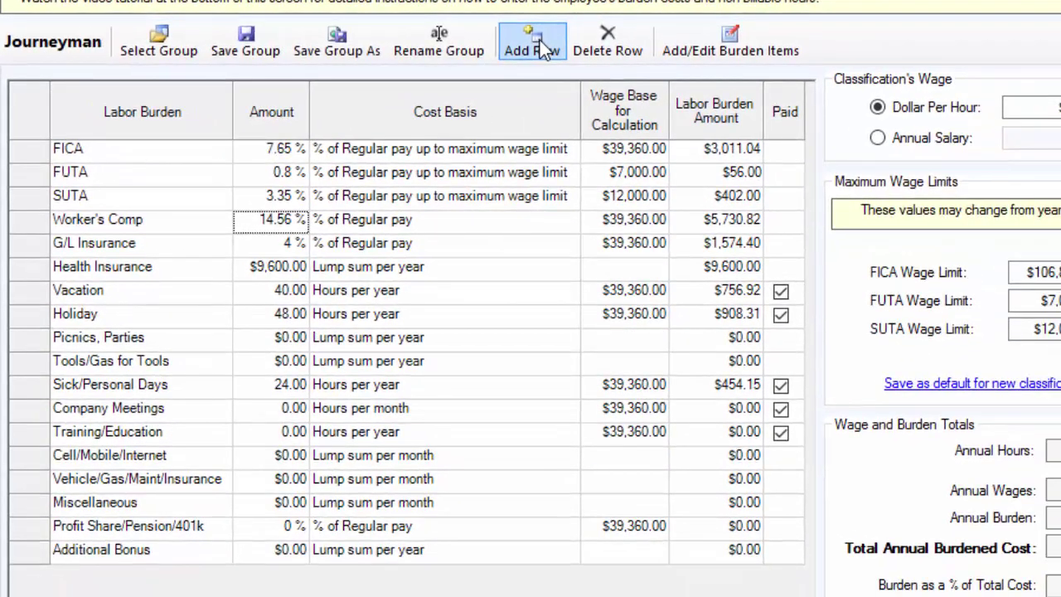
Add a blank row to the Journeyman labor burden table and open the burden items for adding or editing
click(595, 54)
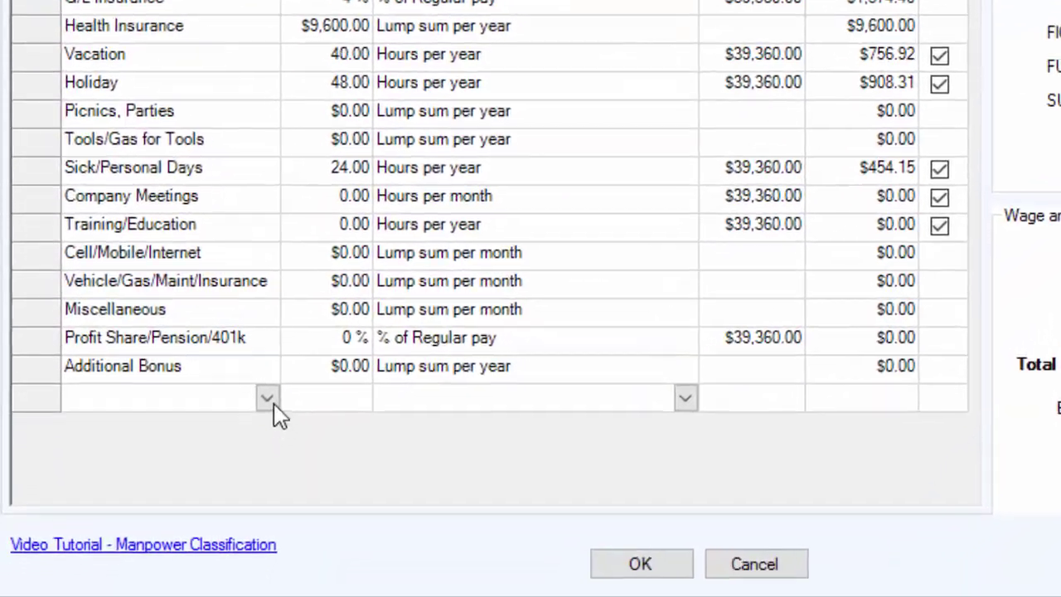
click(221, 575)
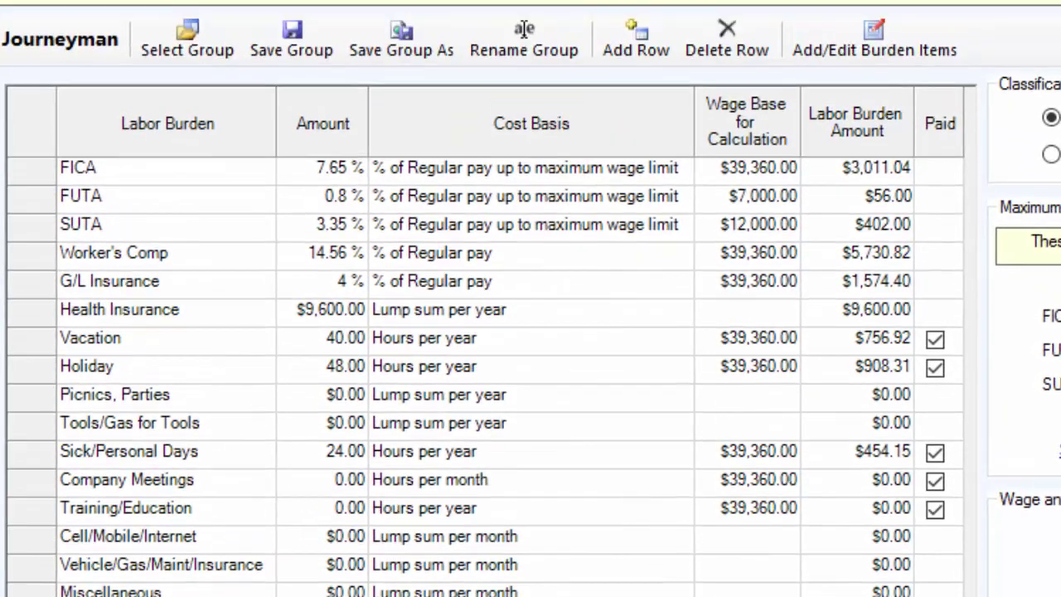
click(832, 62)
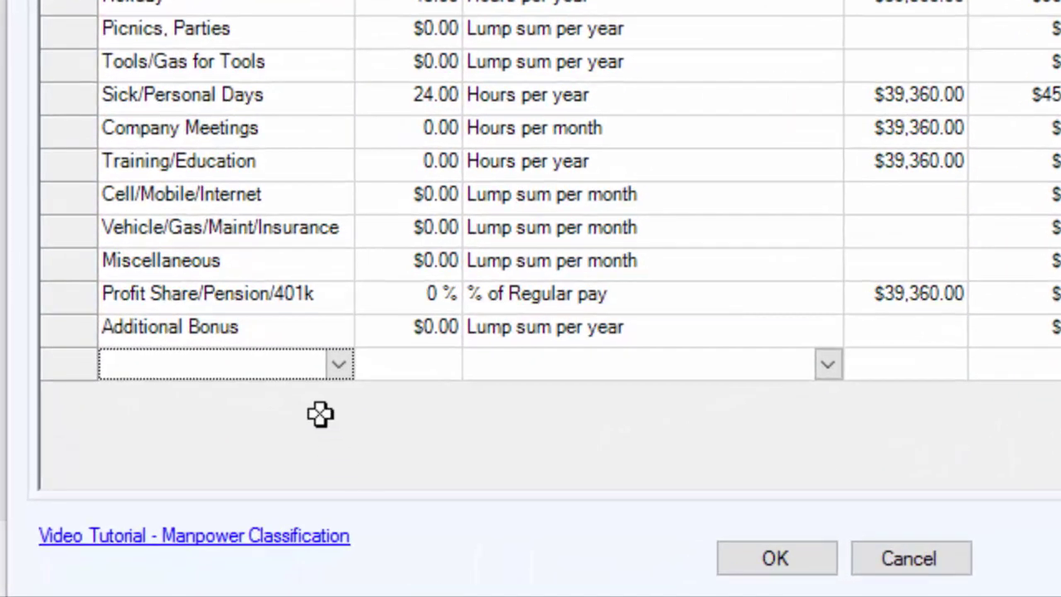
Fill the blank burden row with Unbillable Service Hours, an amount of 3 and the cost basis Hours per day
click(339, 365)
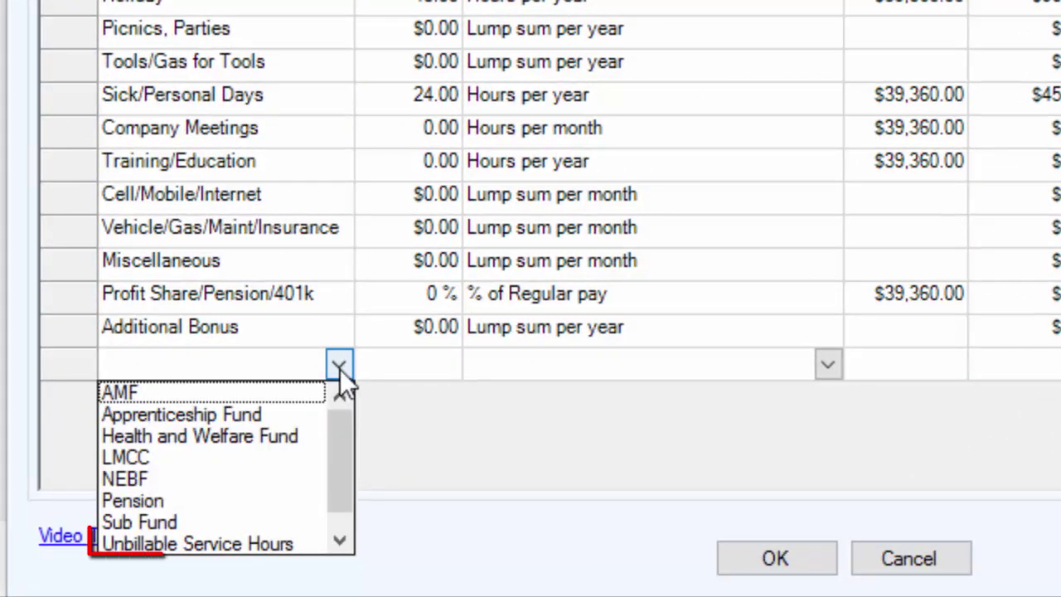
click(195, 547)
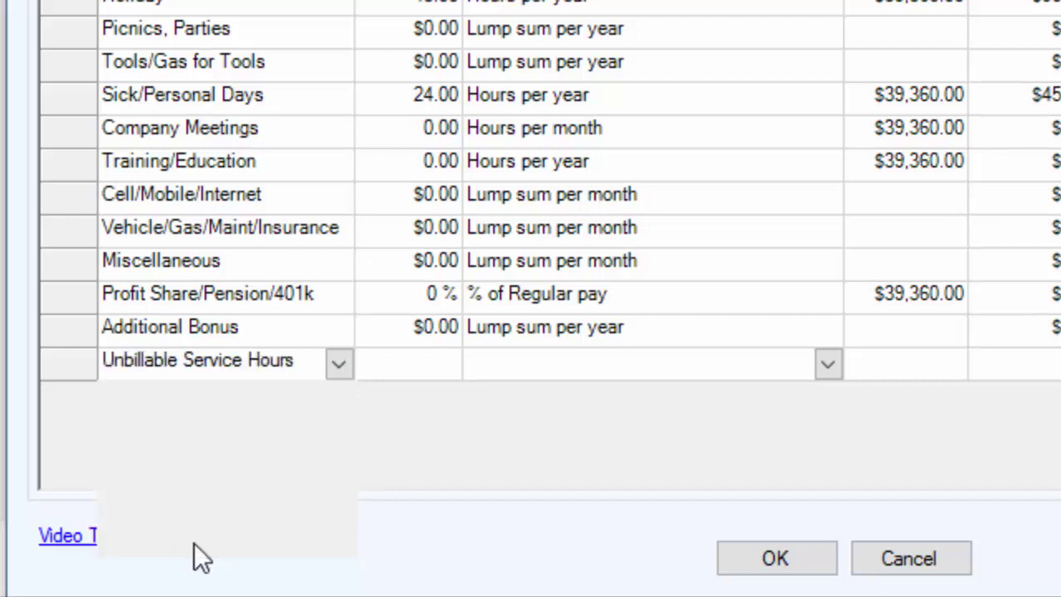
click(426, 364)
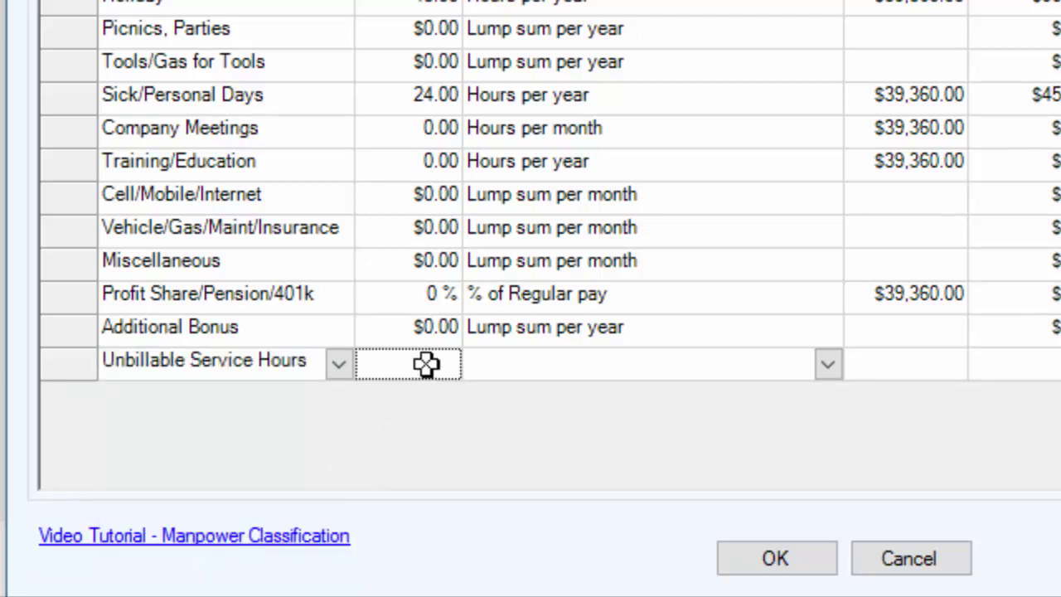
text(3)
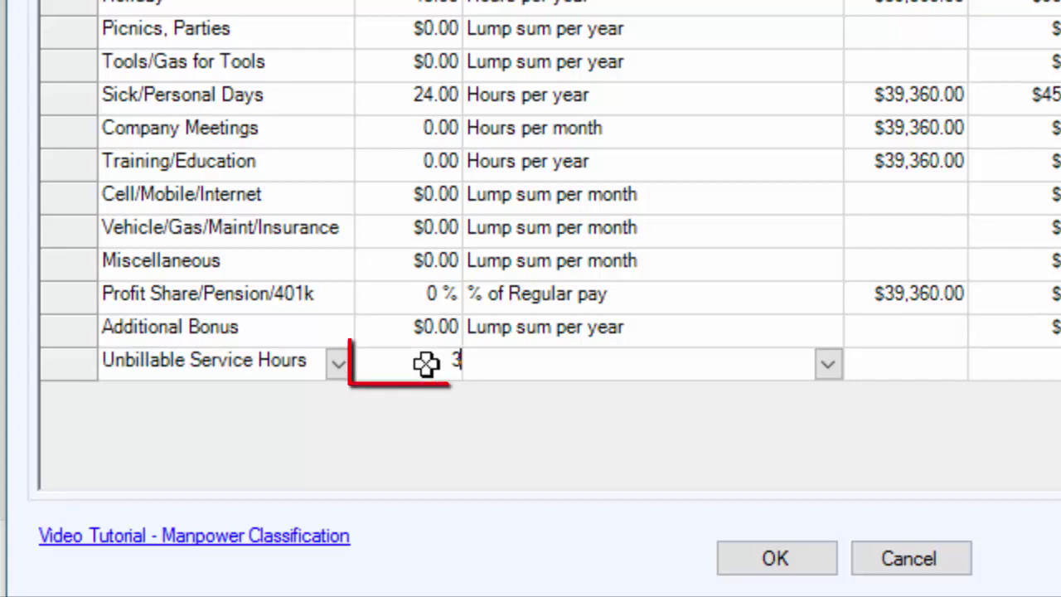
click(827, 366)
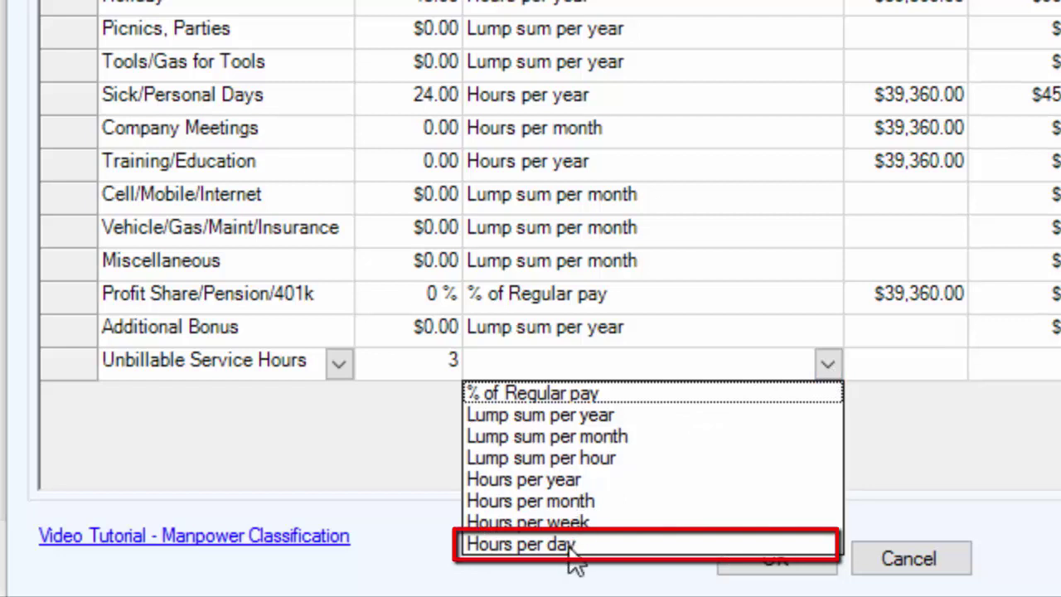
click(501, 544)
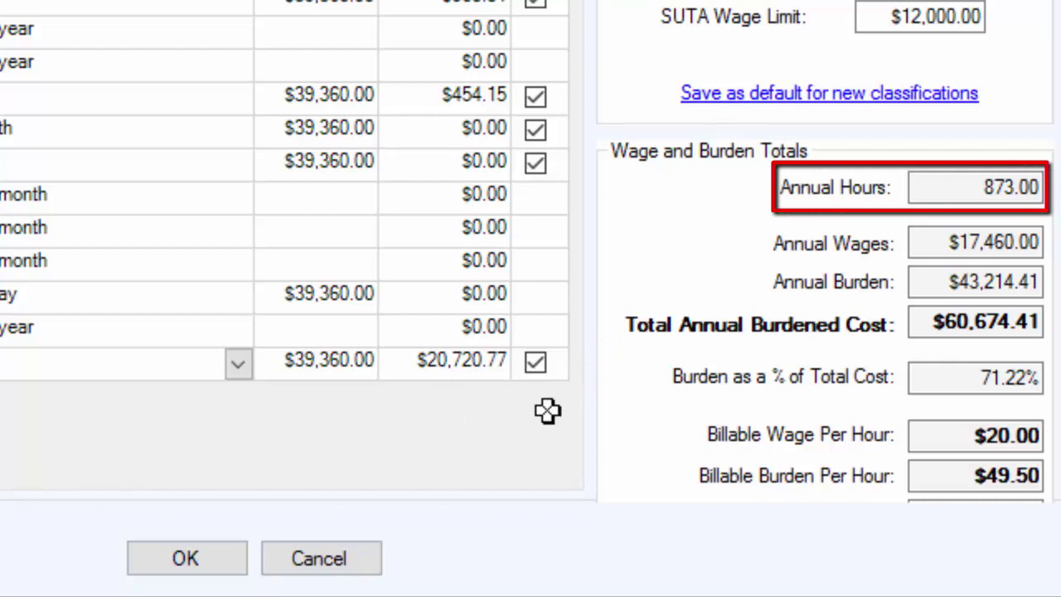
Examine how the unbillable service hours affect the Annual Hours, Annual Burden and Billable Burden Per Hour totals
drag(971, 187, 1049, 189)
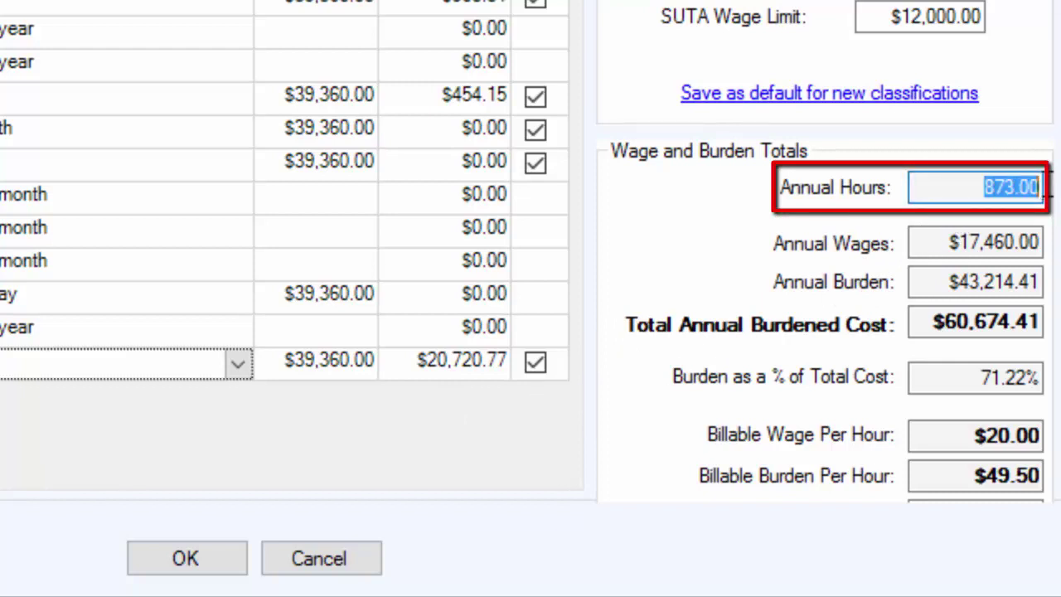
click(955, 184)
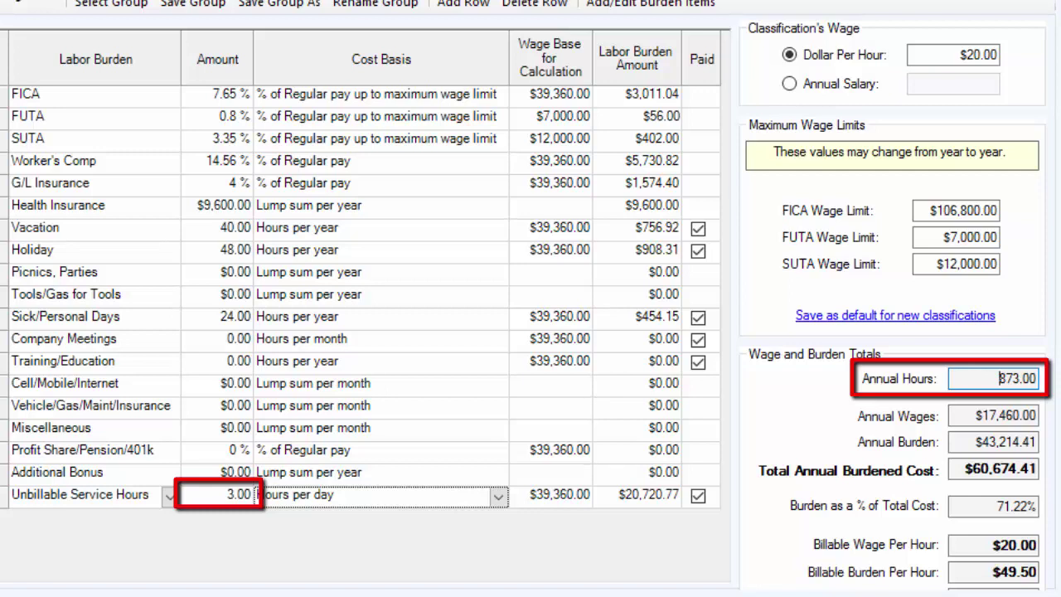
click(225, 524)
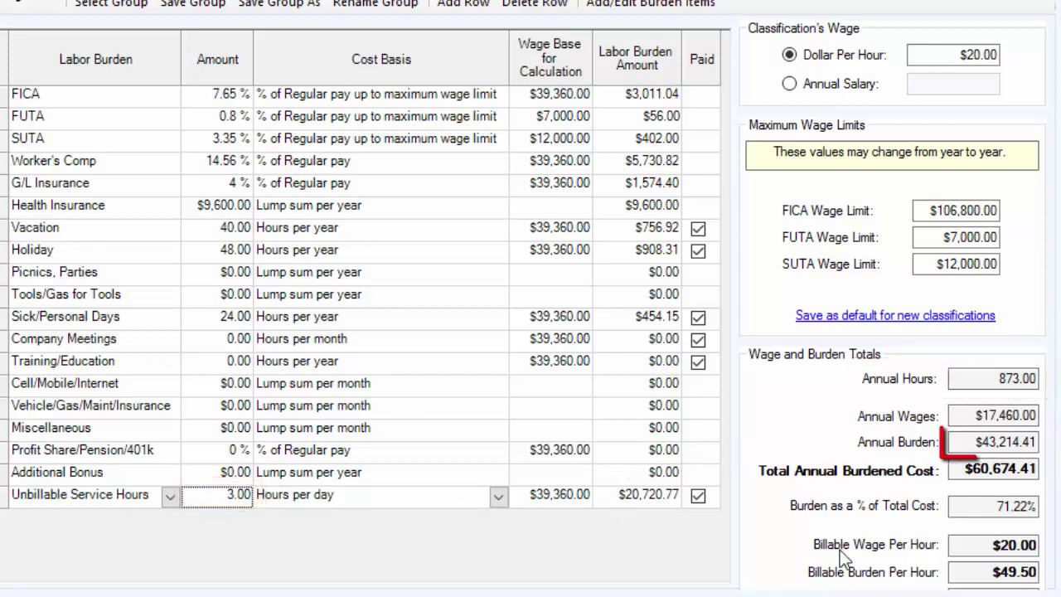
drag(975, 442, 1055, 439)
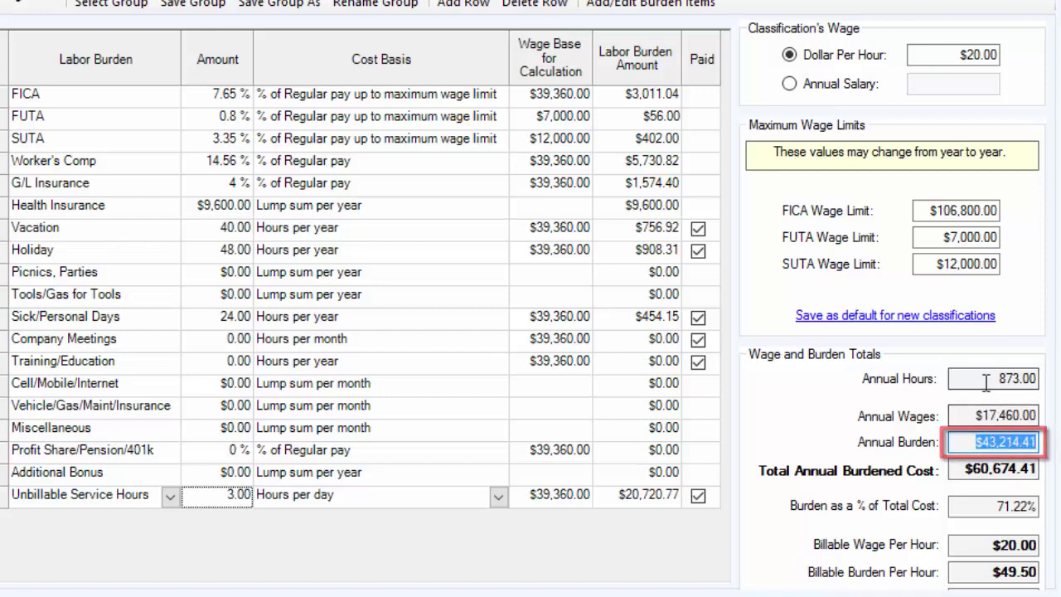
double_click(1028, 378)
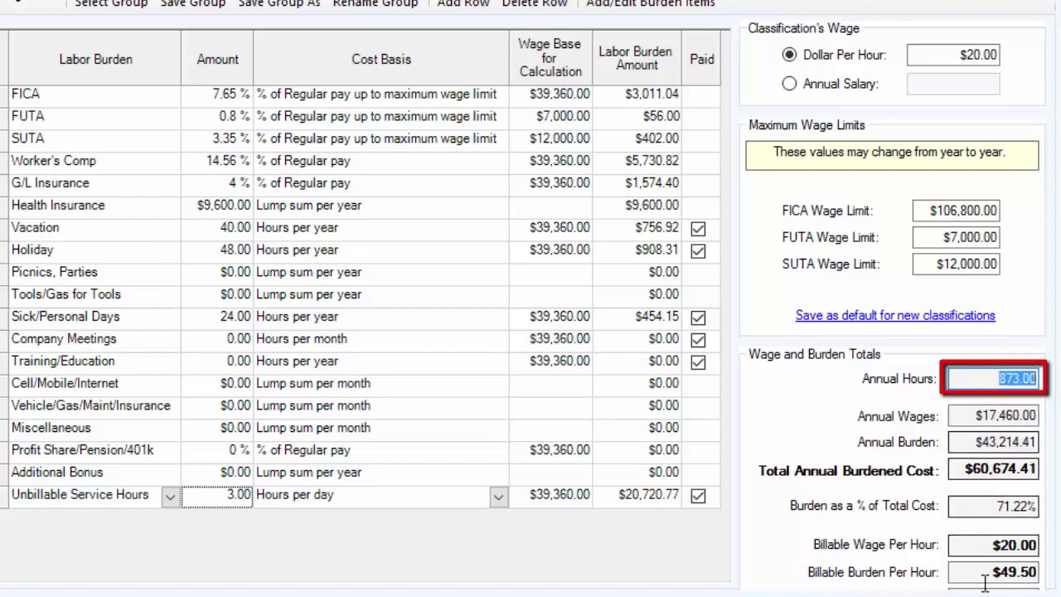
double_click(1037, 572)
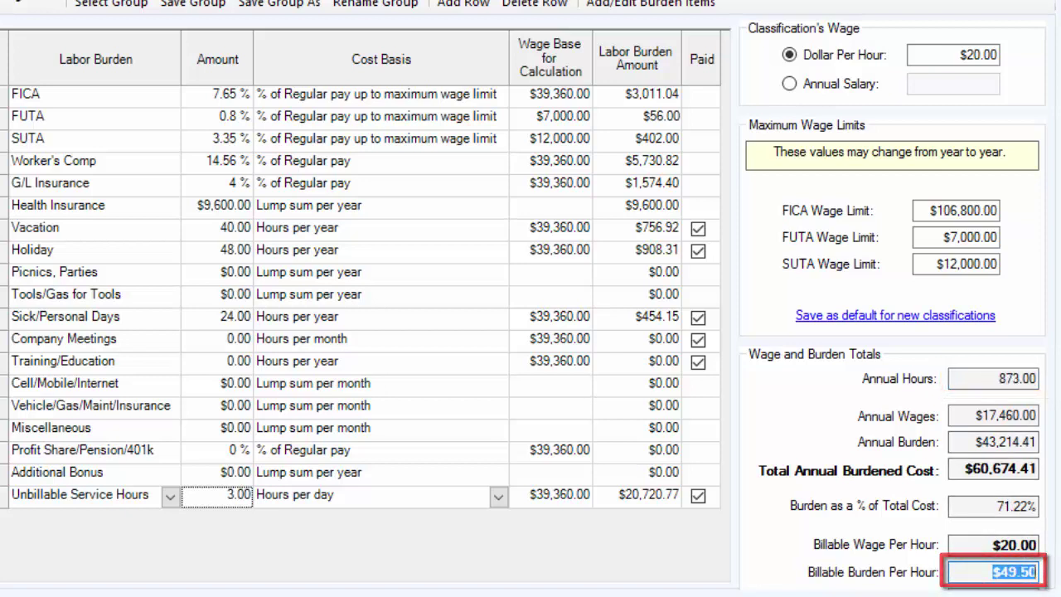
double_click(1028, 378)
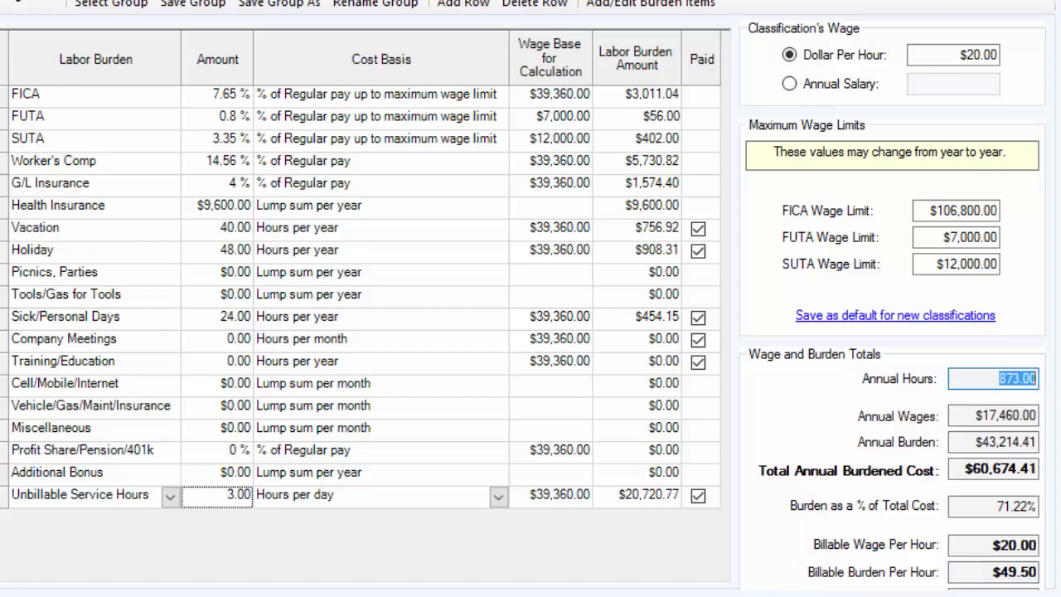
double_click(994, 572)
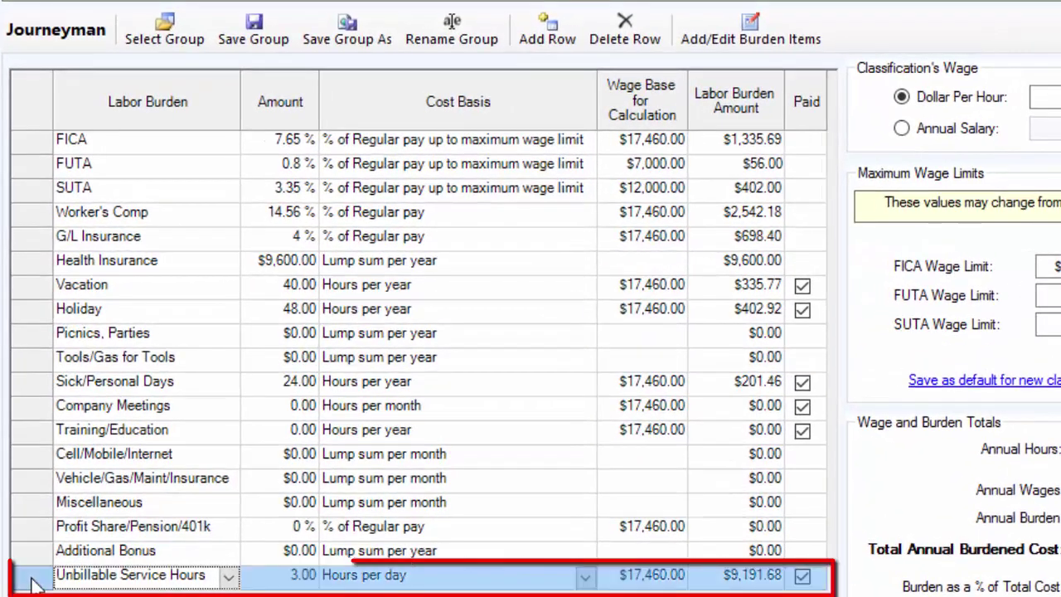
Delete the Unbillable Service Hours row from the labor burden table
click(30, 576)
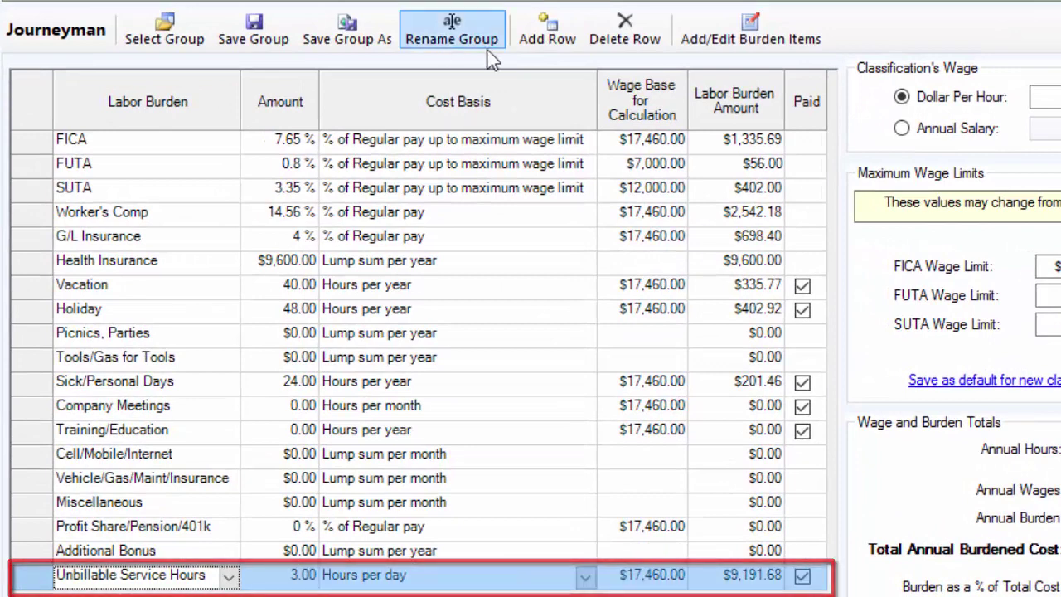
click(627, 36)
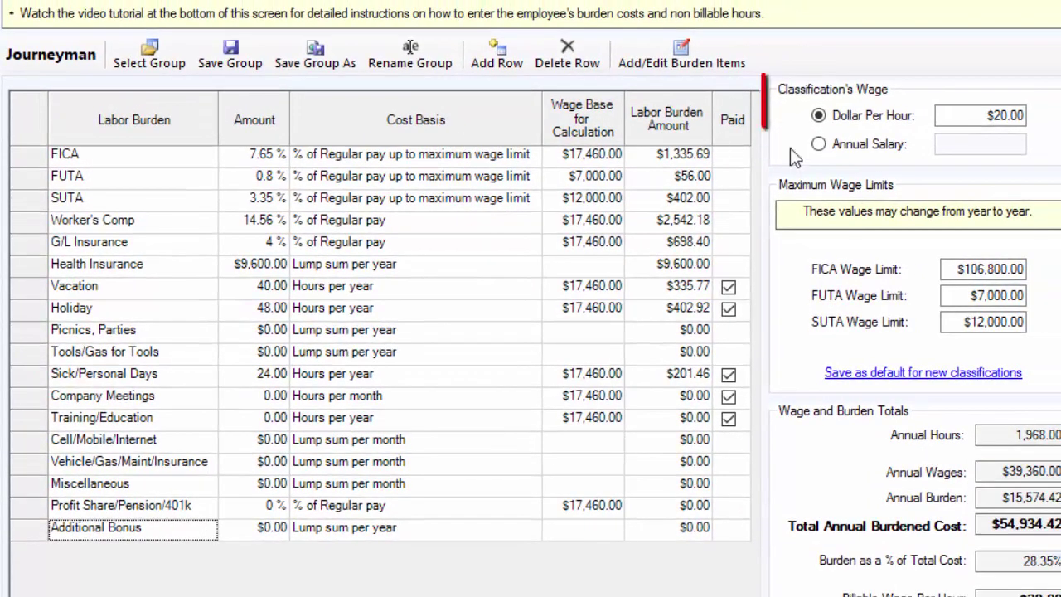
Check the classification's hourly wage, view the option for saving the burden group under another name, and cancel it
drag(954, 115, 1042, 113)
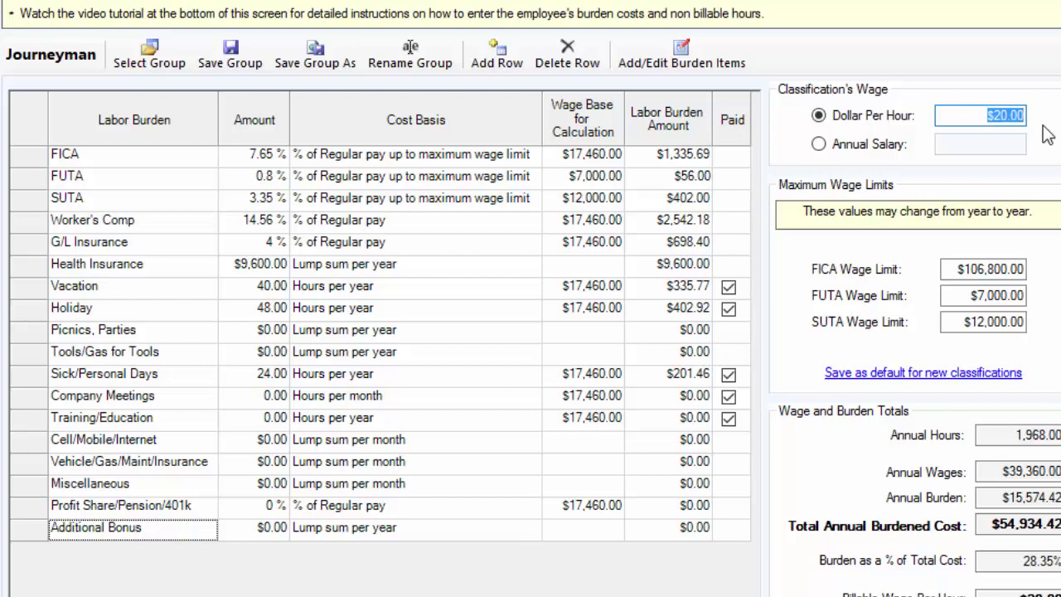
click(320, 46)
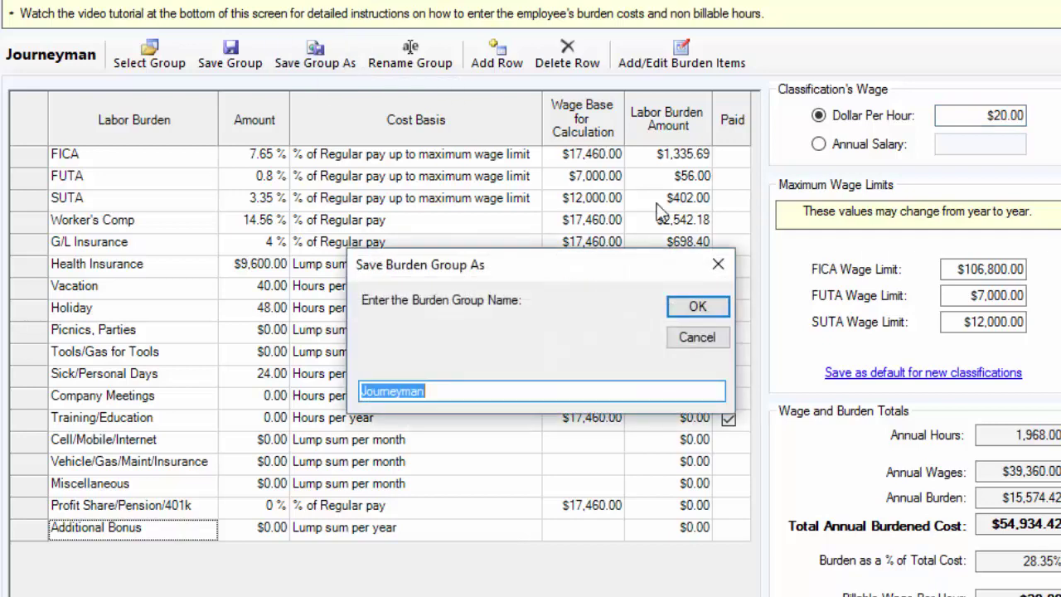
click(701, 342)
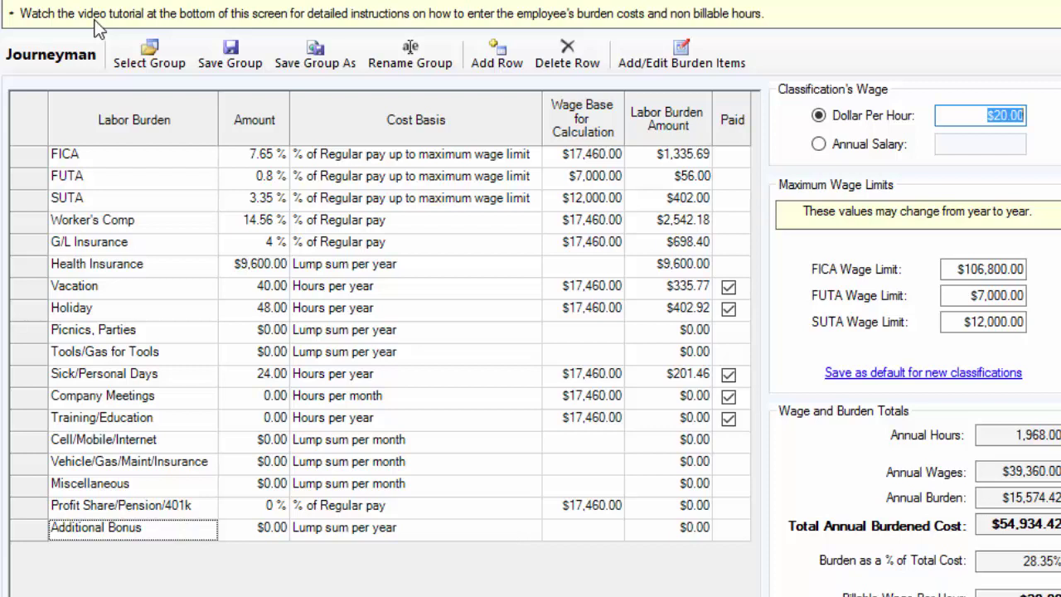
View the list of saved burden groups, highlight Foreman, and close the list without opening a group
click(151, 62)
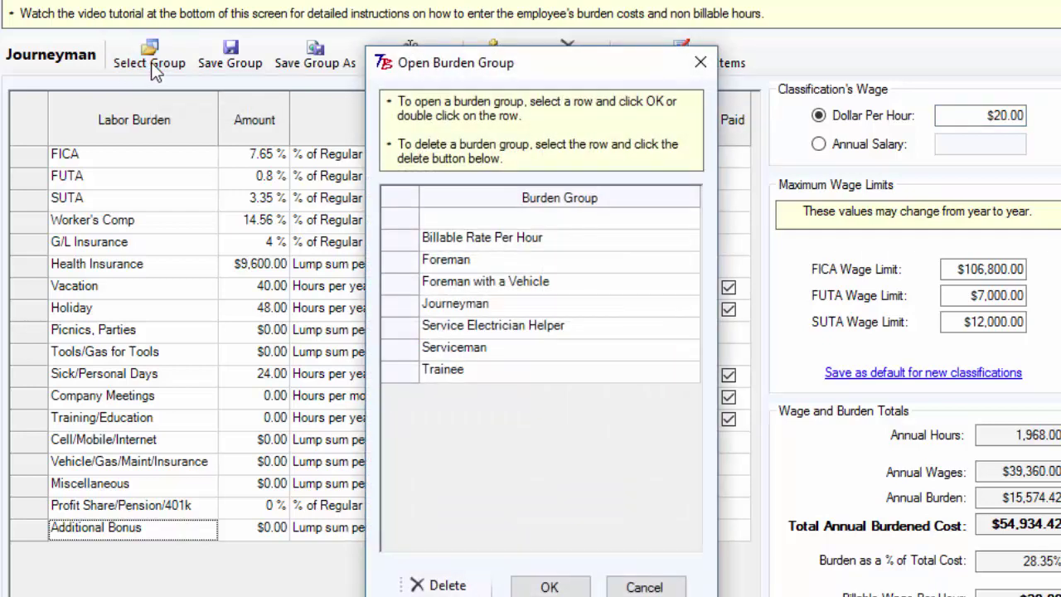
click(404, 264)
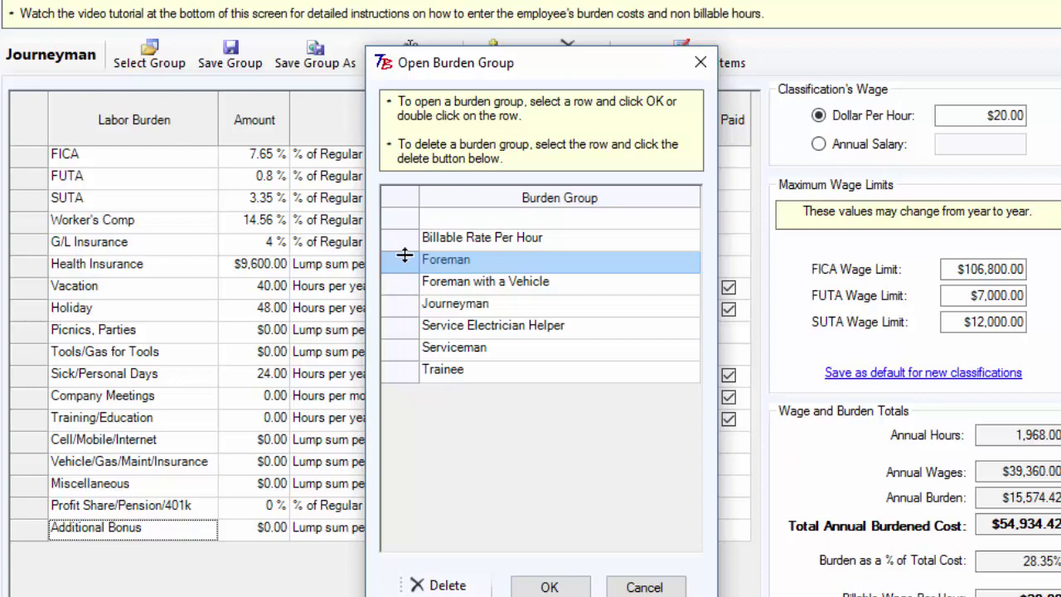
click(645, 587)
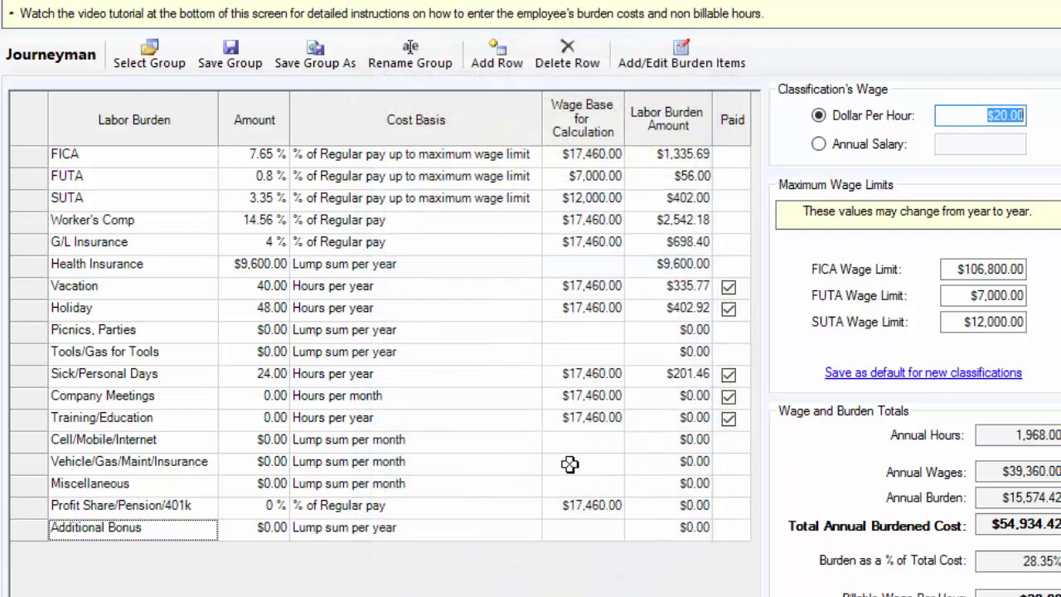